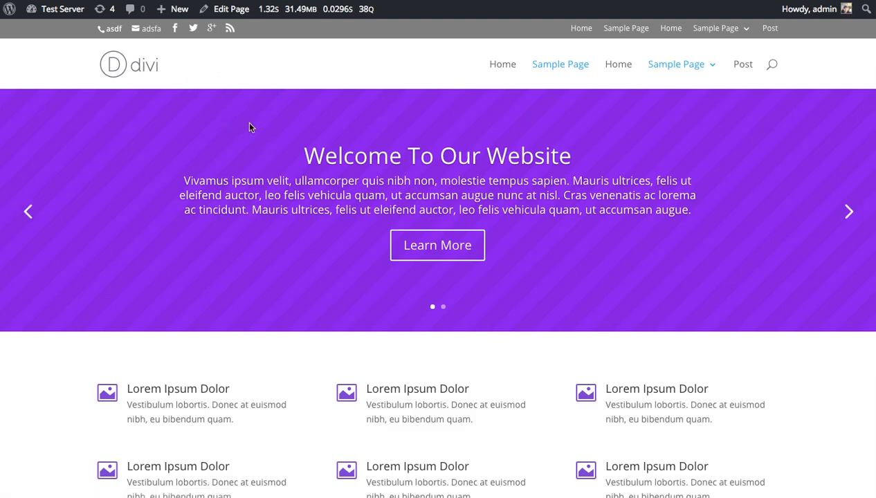
From the site's admin dashboard, open the Divi theme customizer and go to its Buttons settings.
mouse_move(48, 9)
click(47, 32)
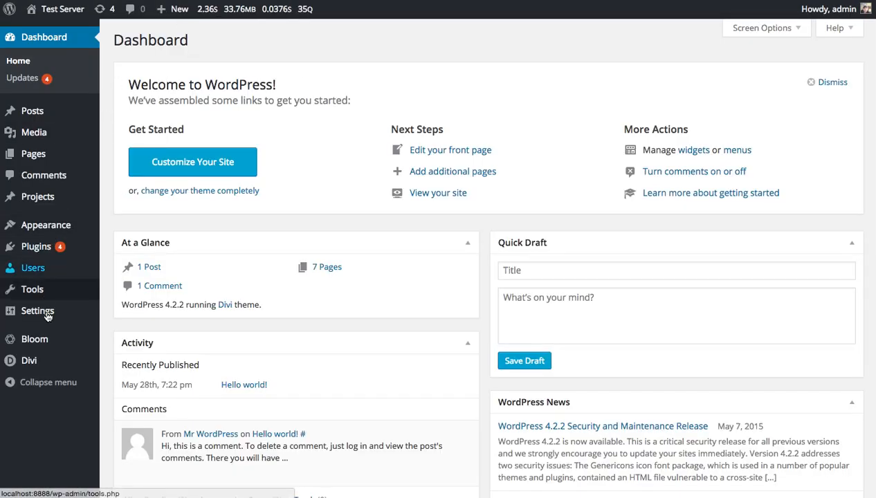
mouse_move(28, 363)
click(161, 383)
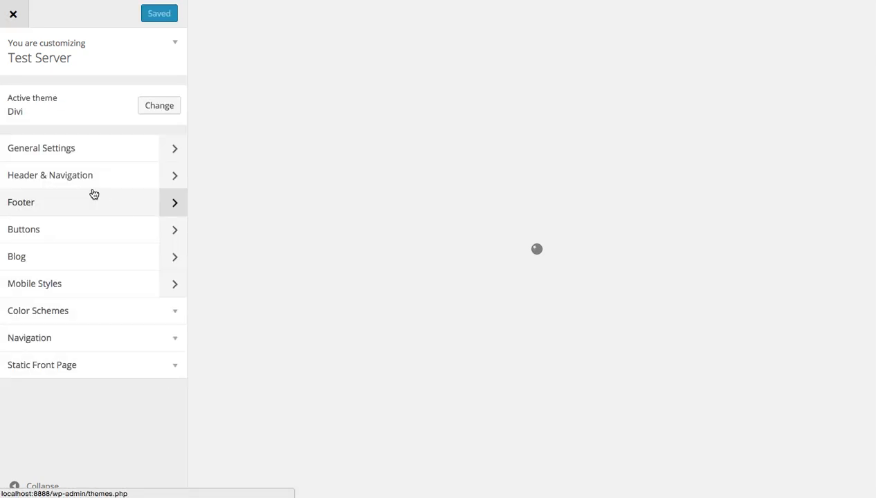
click(57, 235)
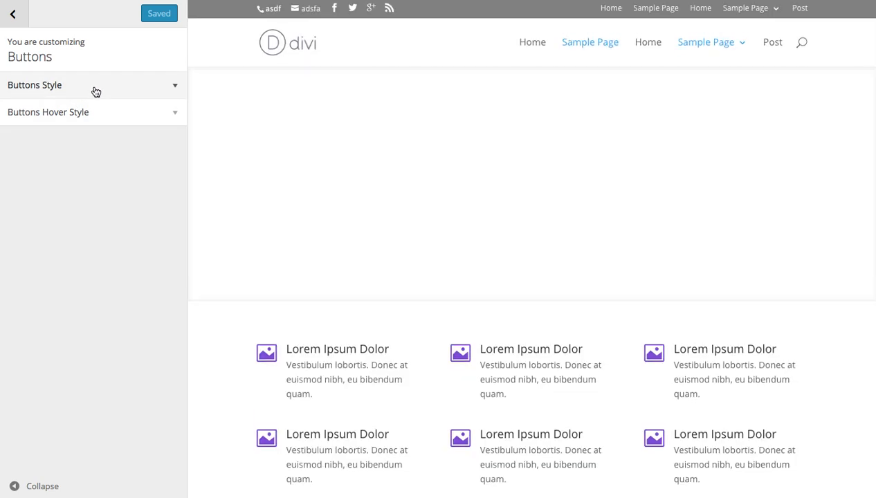
Open the Buttons Style settings and enlarge the button text size to about four-fifths of its range.
click(92, 90)
click(100, 92)
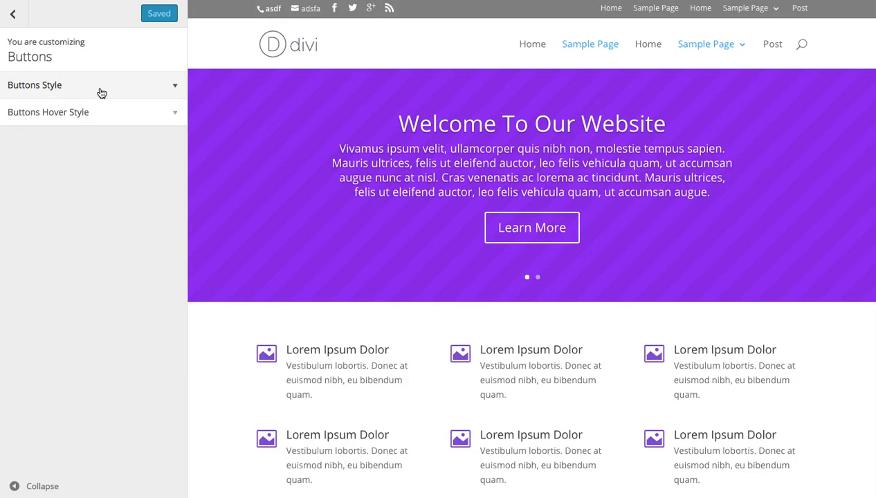
click(92, 118)
click(74, 84)
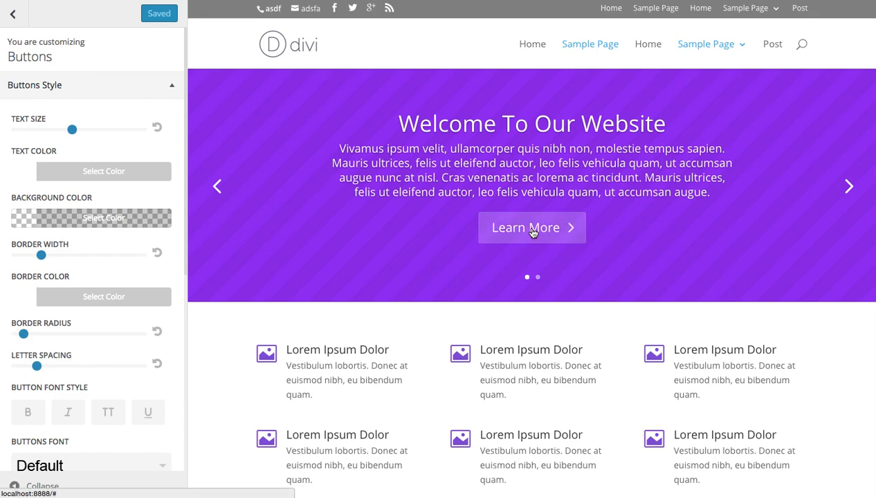
click(74, 86)
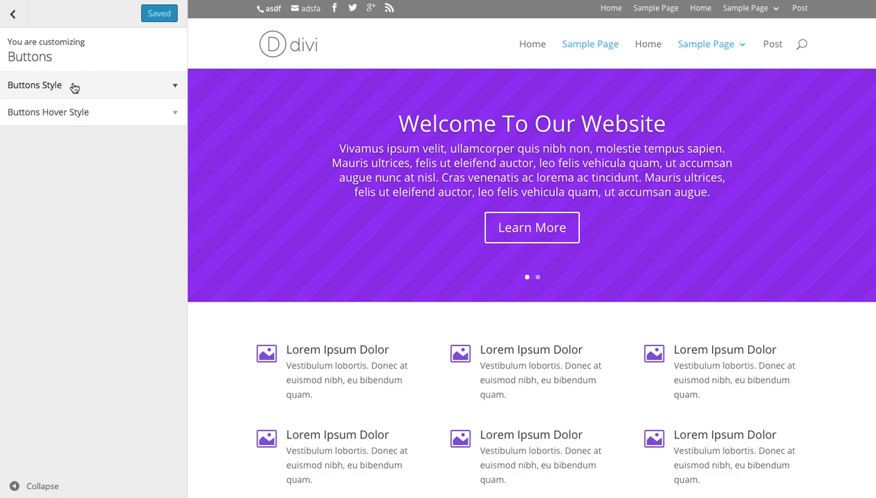
click(68, 91)
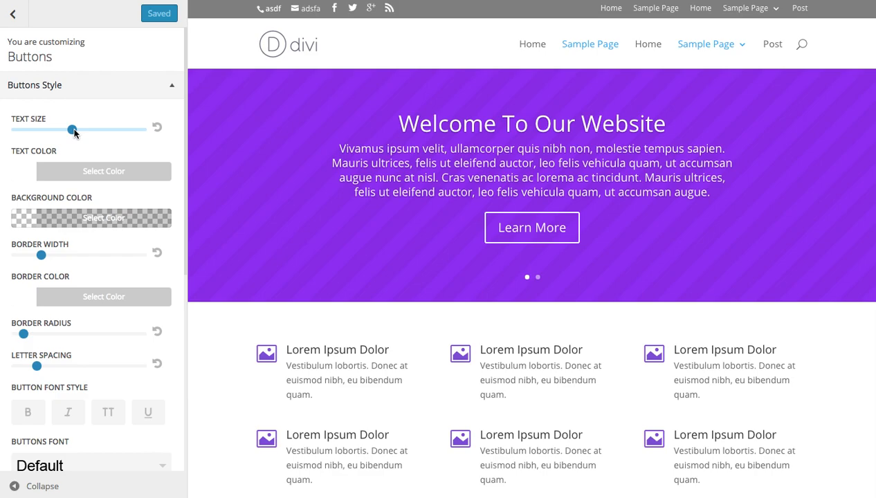
drag(72, 132, 119, 132)
Try red (#dd3333) and yellow (#eeee22) as the button text color.
click(106, 172)
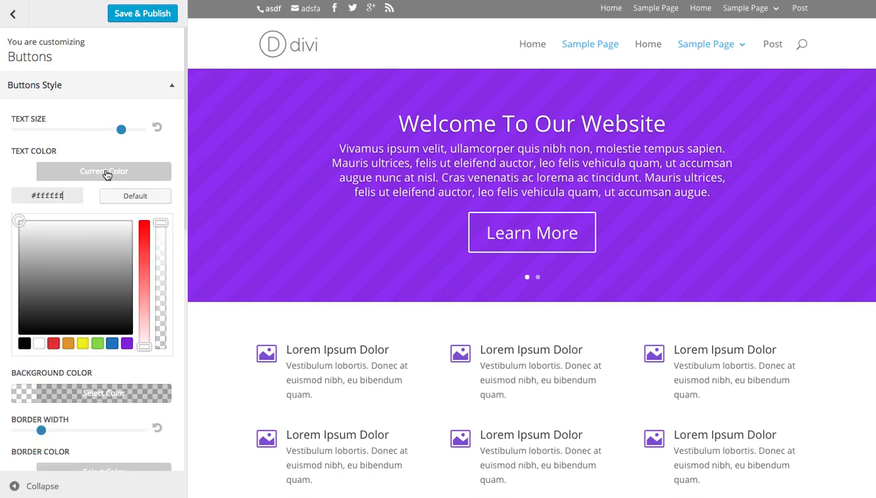
click(55, 347)
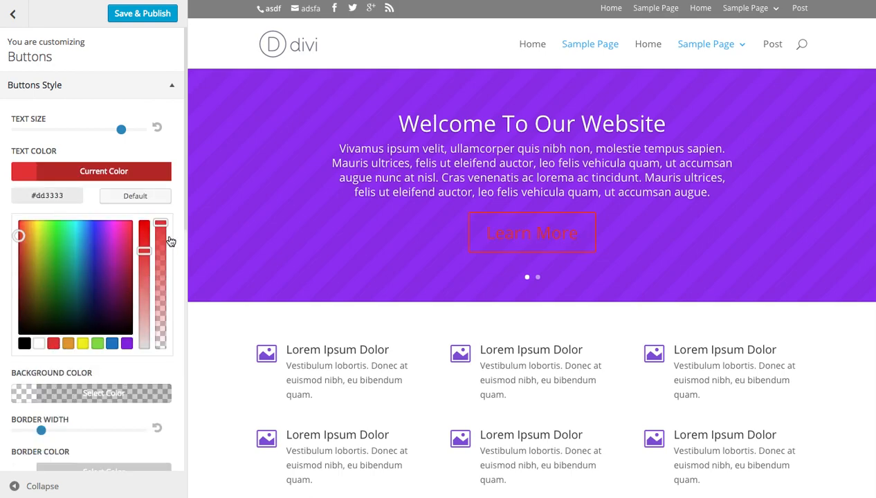
click(83, 345)
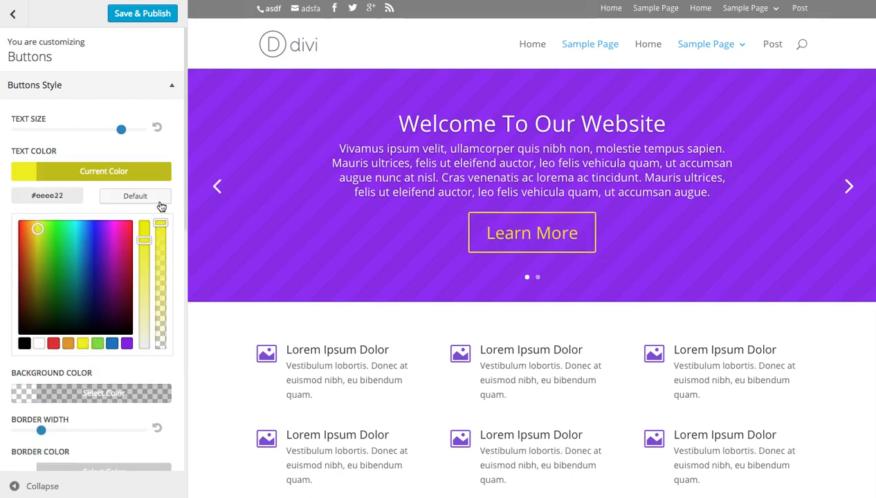
click(143, 178)
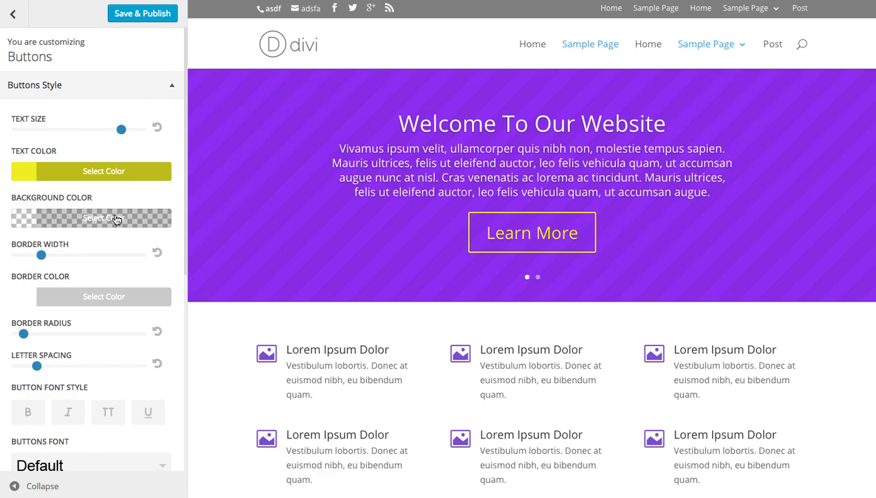
Set the button background color to fully opaque green (#81d742).
click(79, 219)
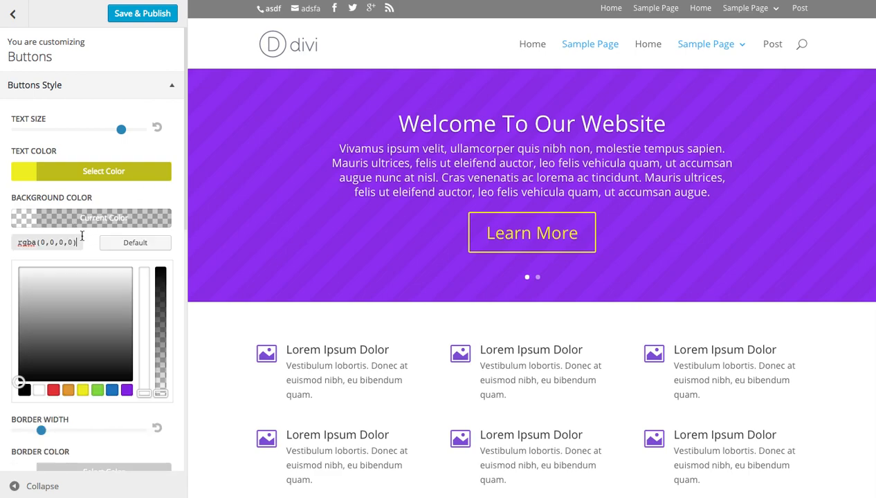
click(99, 391)
drag(164, 308, 161, 265)
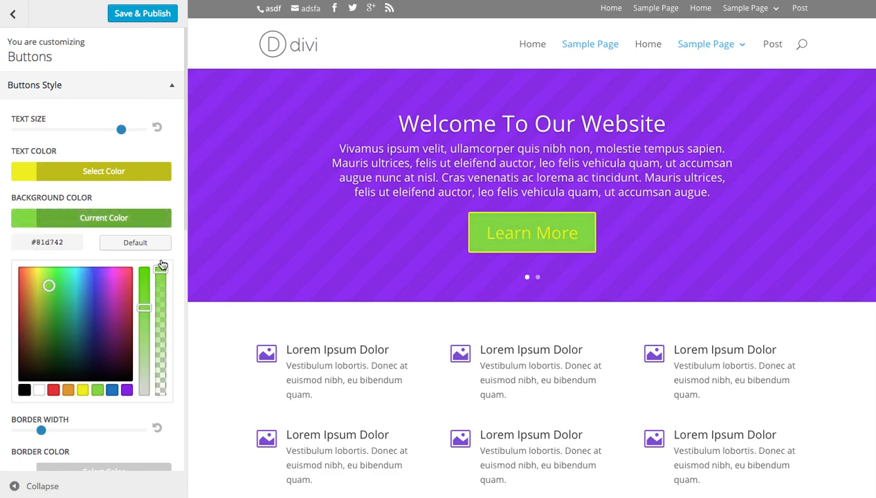
click(84, 220)
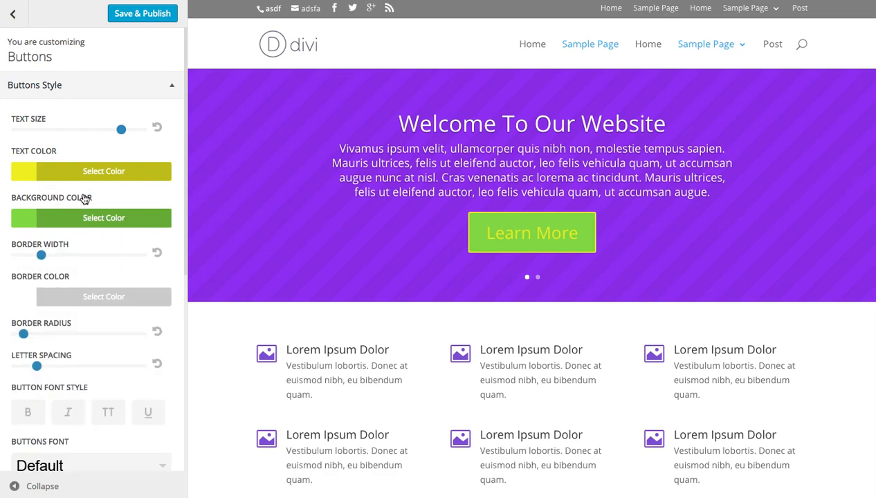
Set the button text color to white.
click(81, 173)
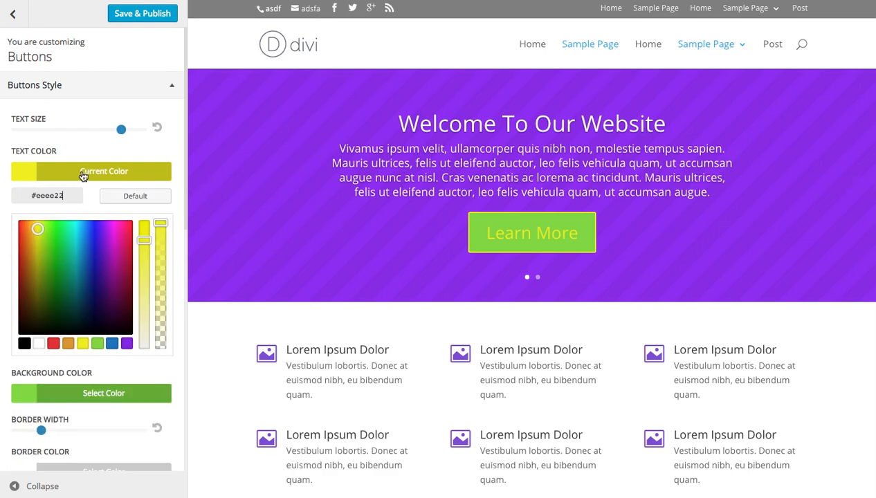
click(39, 343)
click(110, 201)
click(114, 178)
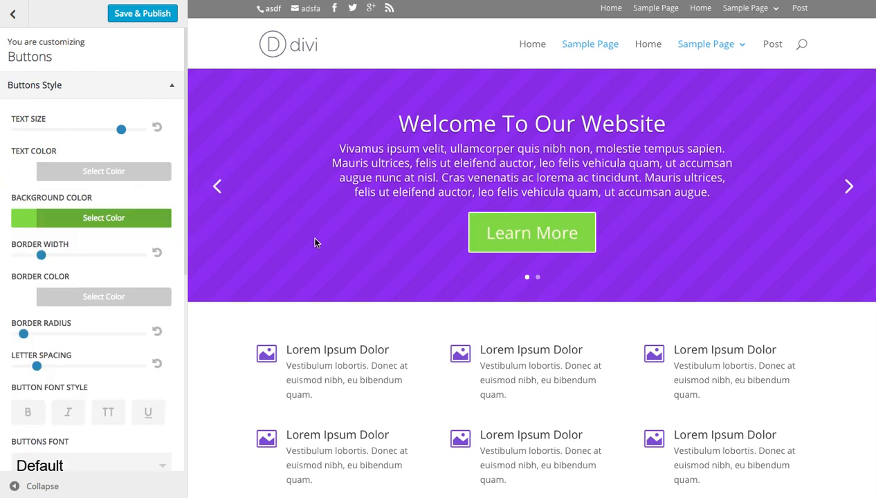
Set the button border color to a darker green (#6fad35), starting from the green preset swatch.
click(70, 298)
scroll(120, 305, down, 1)
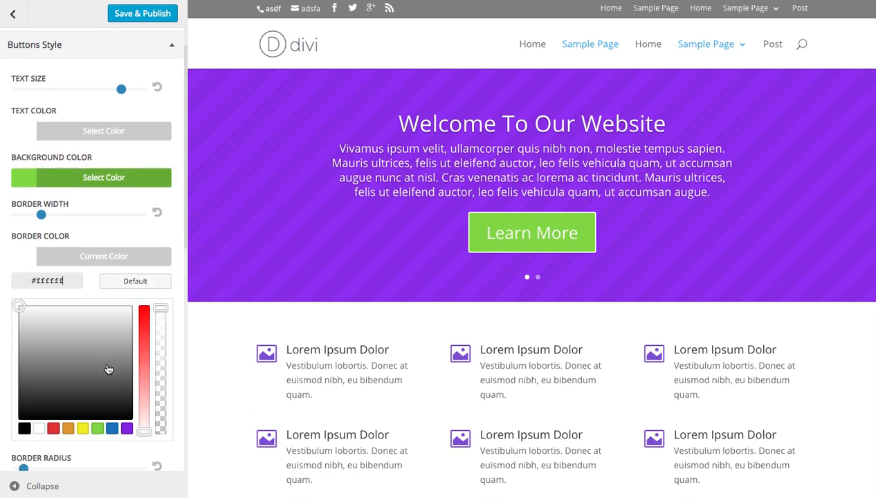
click(98, 431)
drag(50, 323, 50, 343)
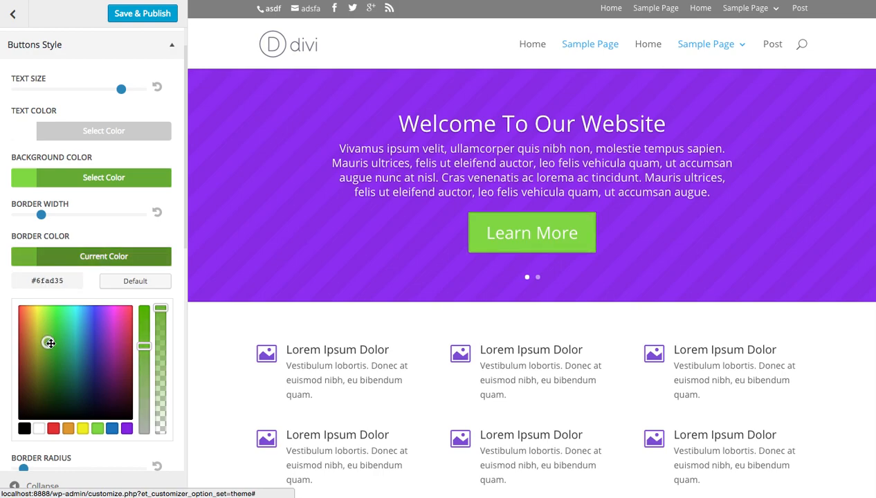
click(87, 273)
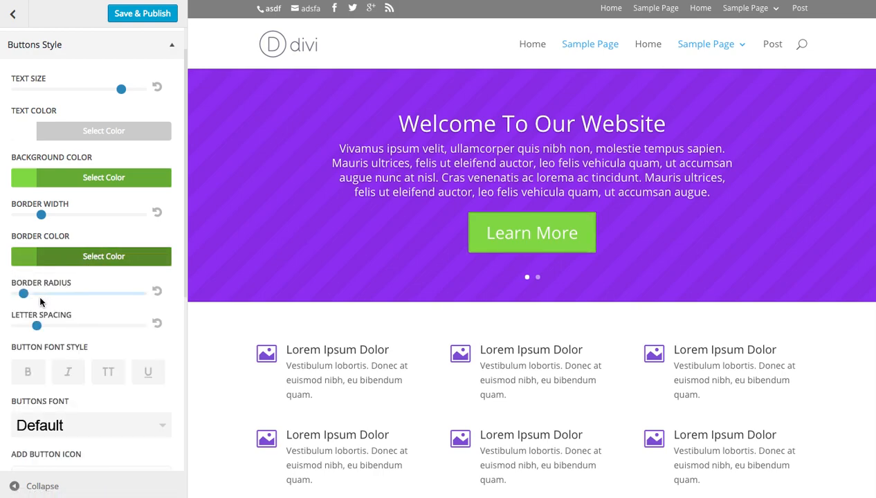
Try a thick border on the button, and reduce the border width to its minimum.
scroll(85, 312, down, 1)
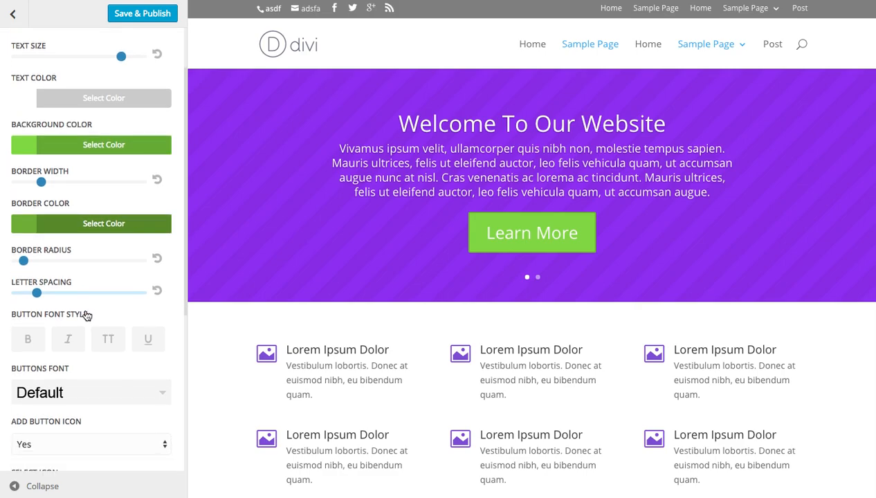
drag(40, 182, 99, 184)
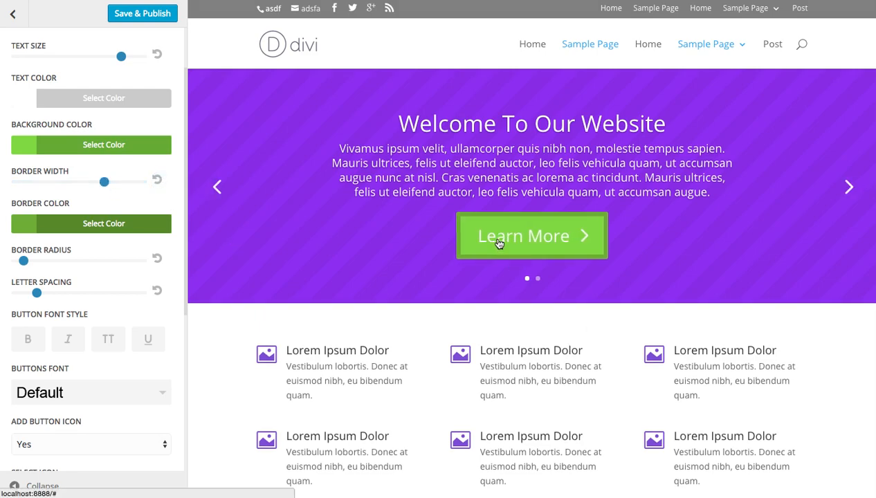
scroll(95, 206, up, 1)
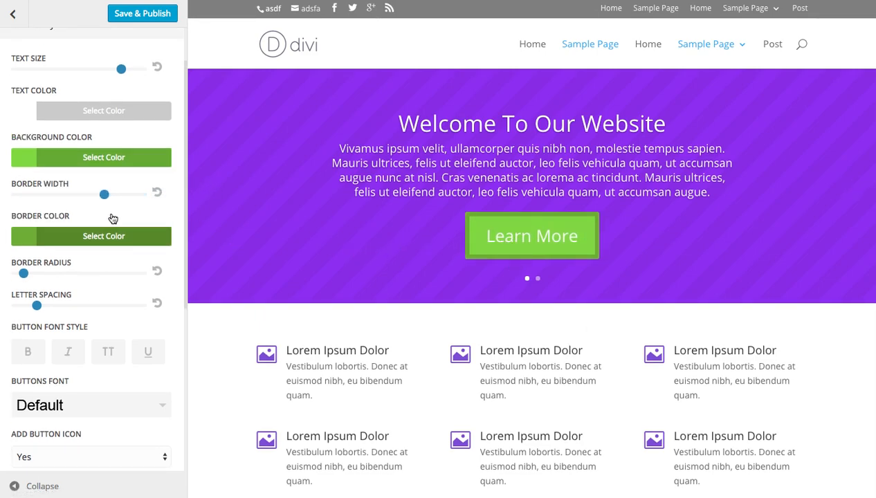
scroll(112, 226, up, 3)
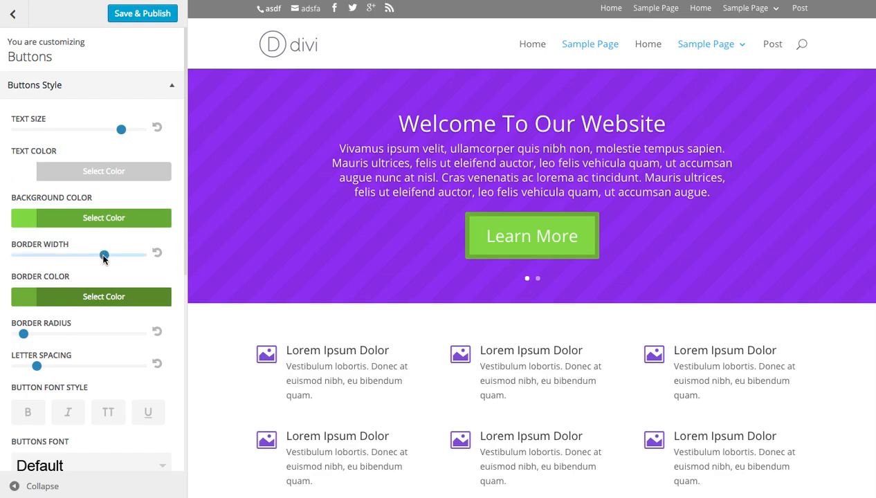
drag(104, 256, 13, 256)
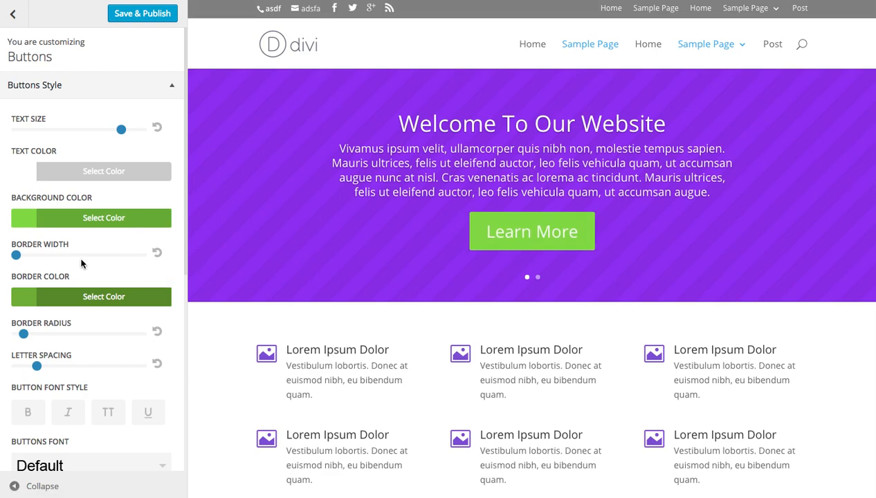
Raise the button's border radius and letter spacing to their maximum values.
scroll(87, 246, down, 2)
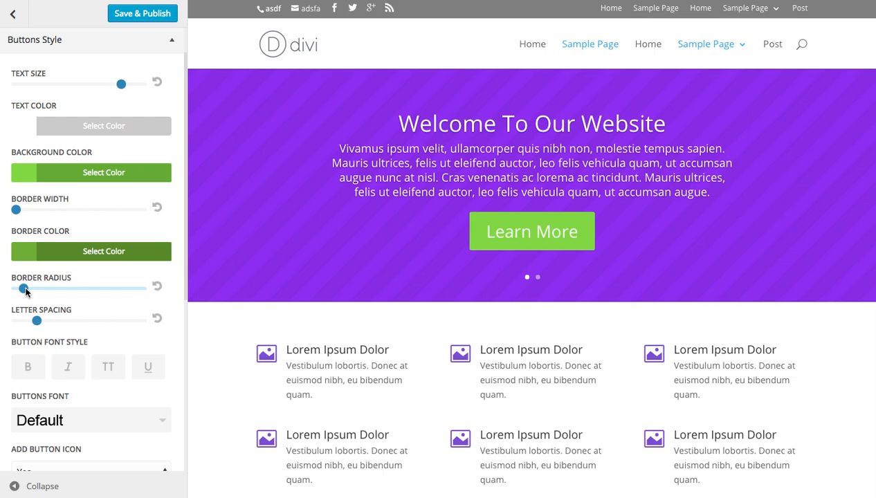
drag(25, 290, 142, 291)
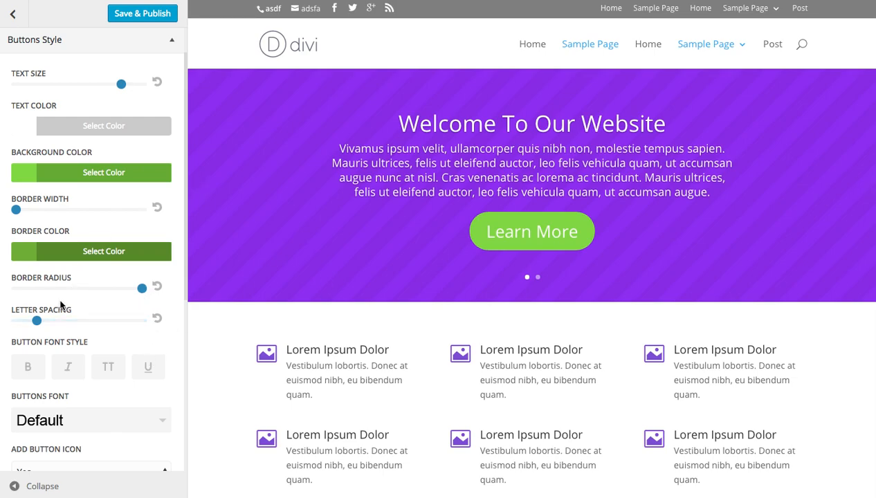
drag(37, 322, 159, 325)
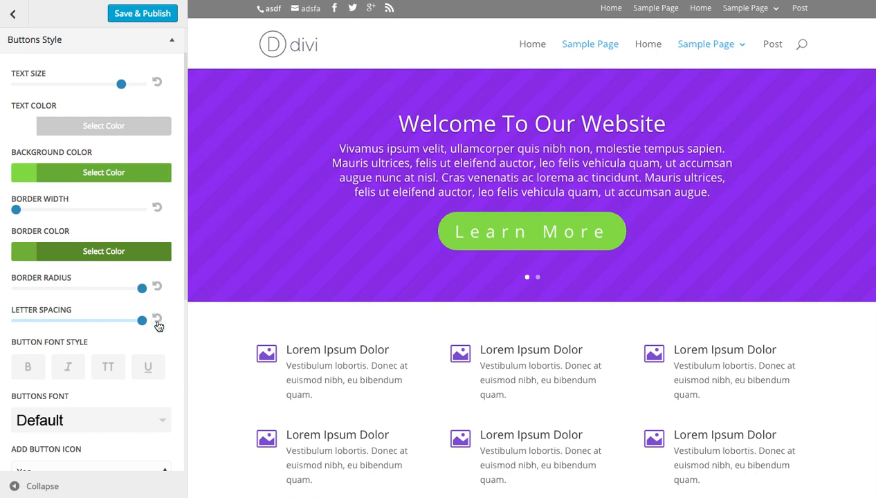
Style the button text as bold uppercase without italic or underline, and reduce its letter spacing to about two-thirds of the range.
click(27, 368)
click(68, 367)
click(108, 368)
click(141, 373)
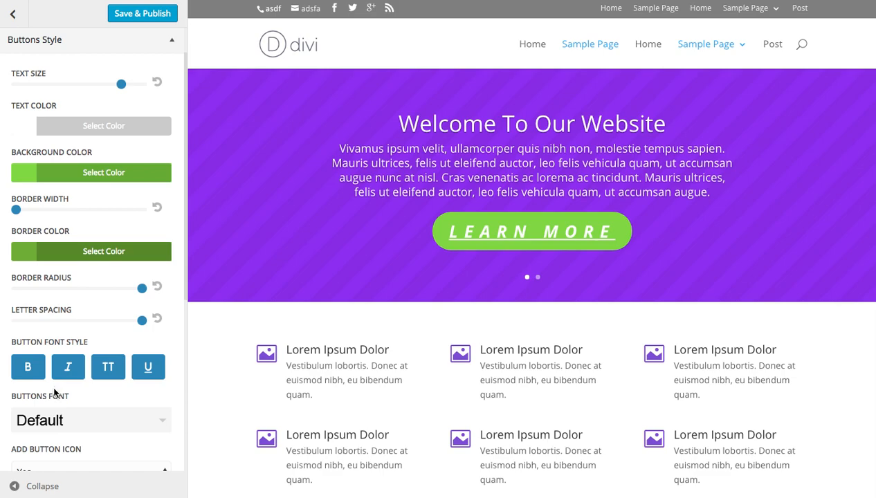
click(147, 370)
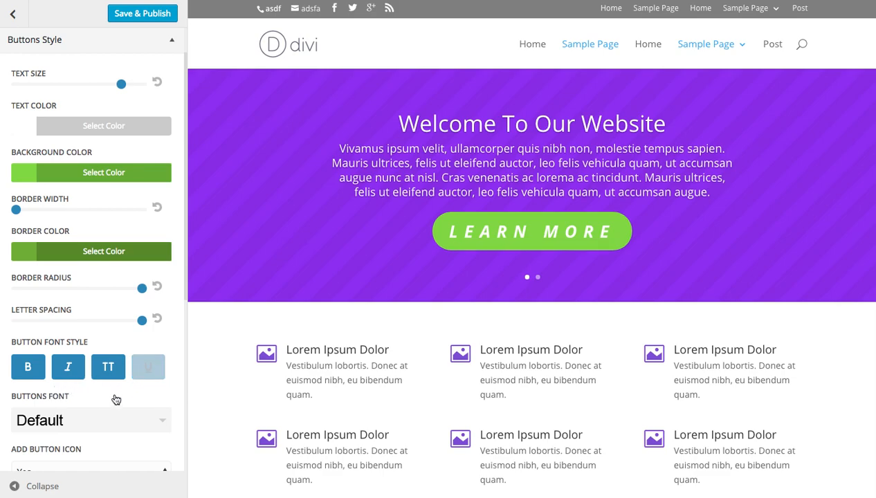
click(69, 376)
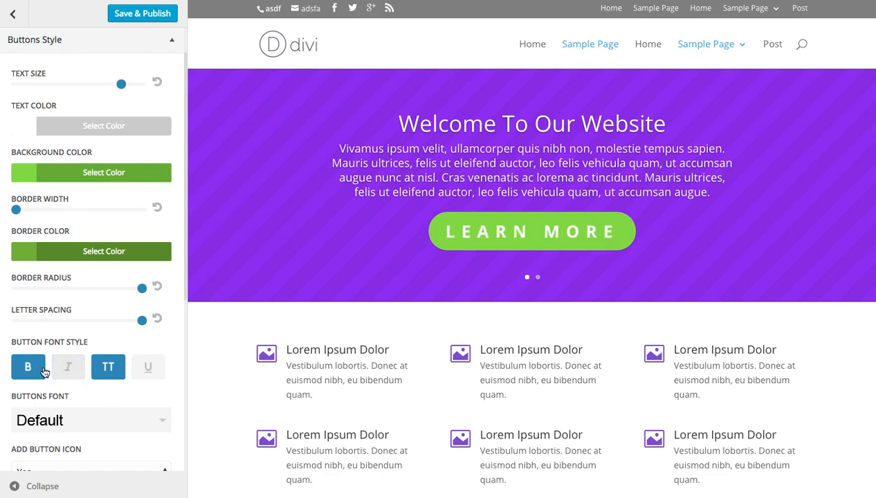
drag(142, 320, 102, 329)
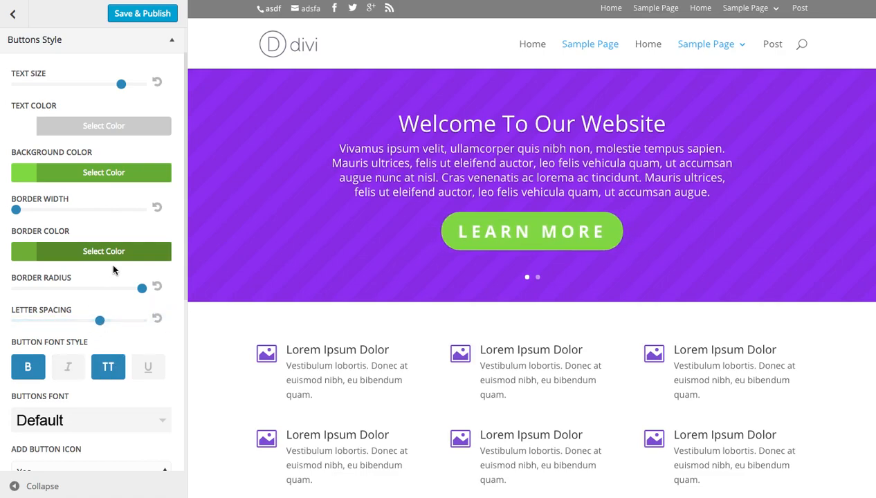
Set the buttons font to Arvo.
scroll(113, 266, down, 5)
click(79, 235)
scroll(97, 272, down, 5)
scroll(104, 272, down, 4)
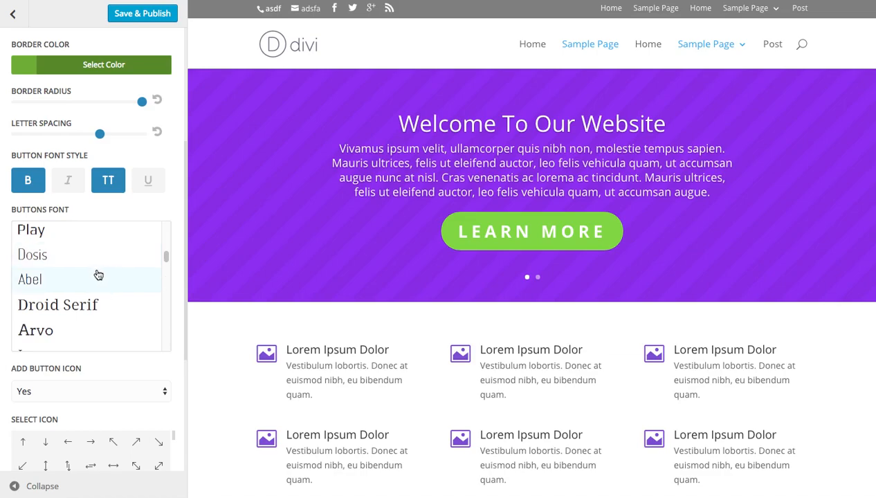
scroll(97, 274, down, 1)
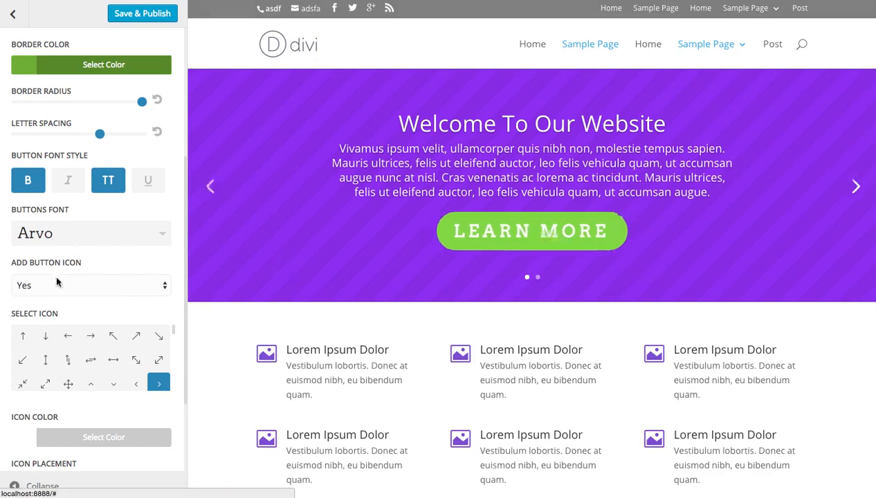
Set the Add Button Icon option to No for the buttons.
scroll(117, 272, down, 1)
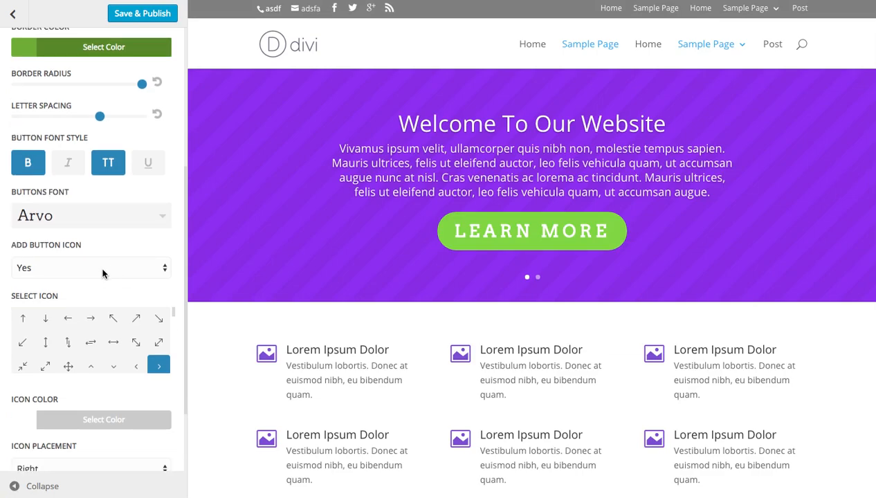
click(108, 273)
click(100, 279)
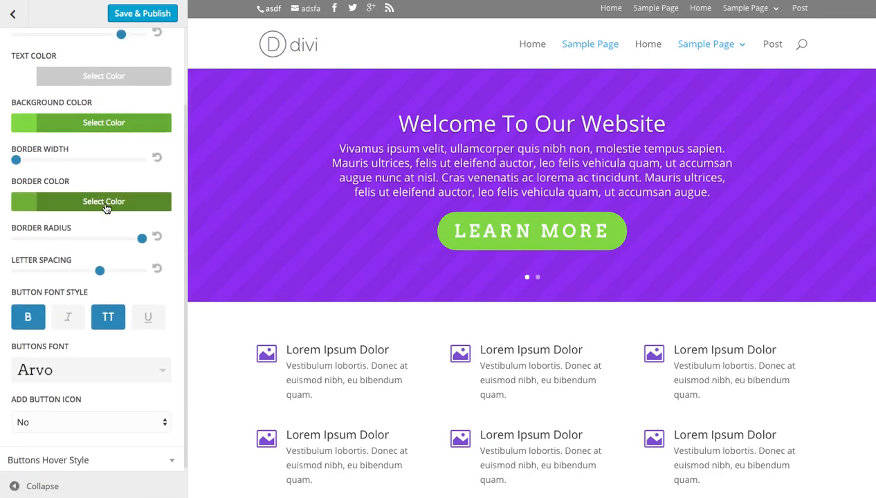
Turn on Add Button Icon and choose the lined document icon for the buttons.
click(86, 419)
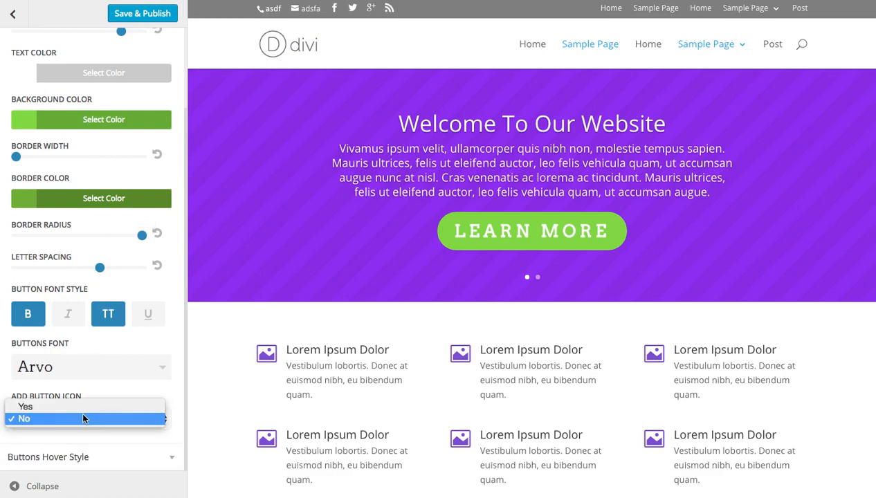
click(83, 409)
scroll(129, 365, down, 5)
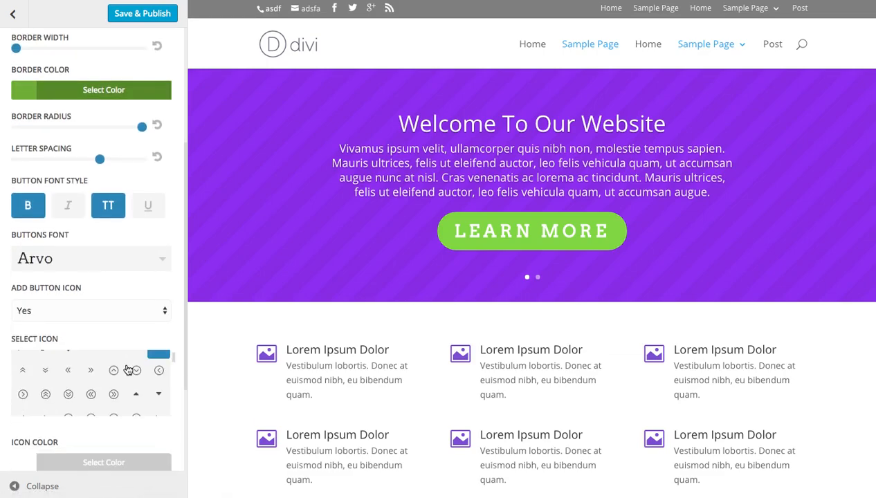
scroll(129, 371, up, 5)
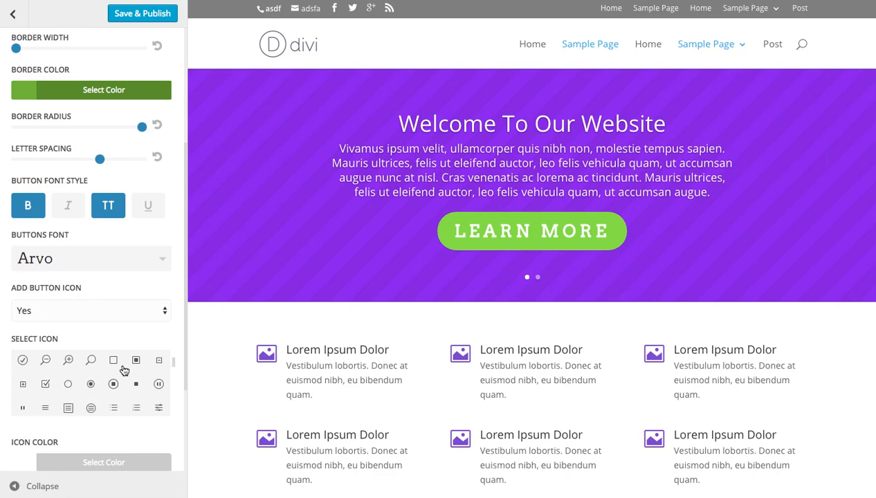
scroll(119, 386, up, 1)
scroll(106, 400, down, 5)
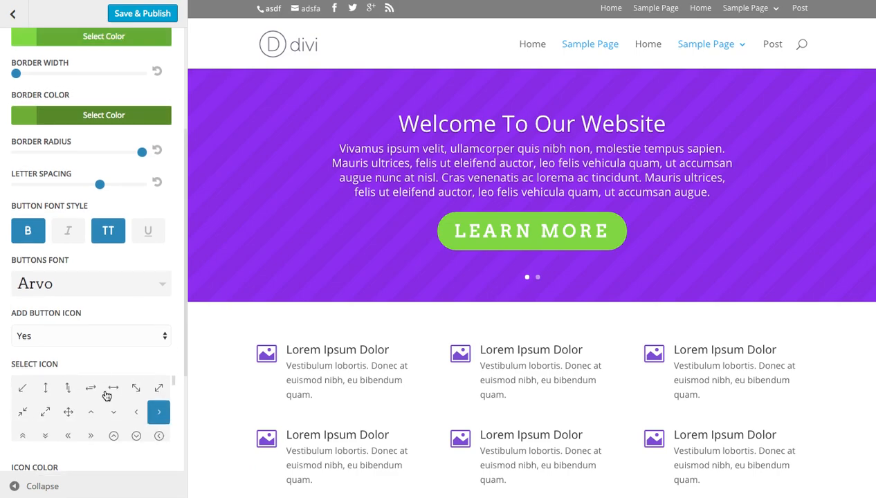
scroll(108, 396, down, 4)
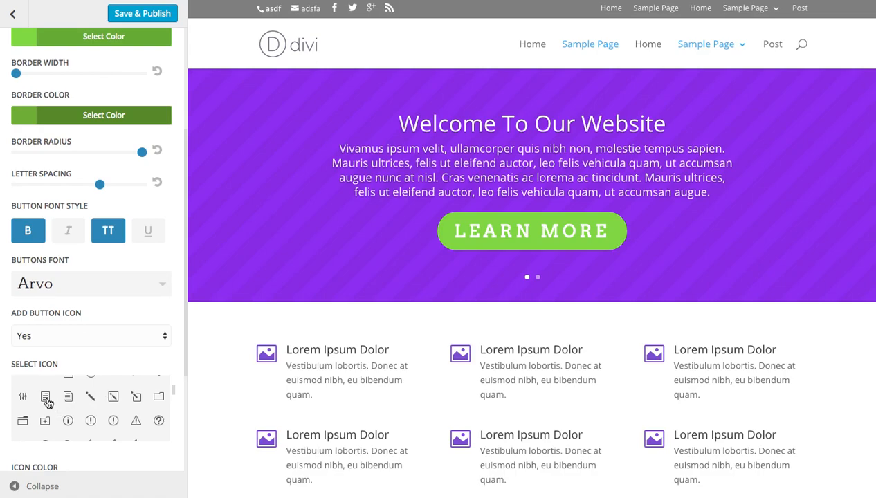
click(46, 398)
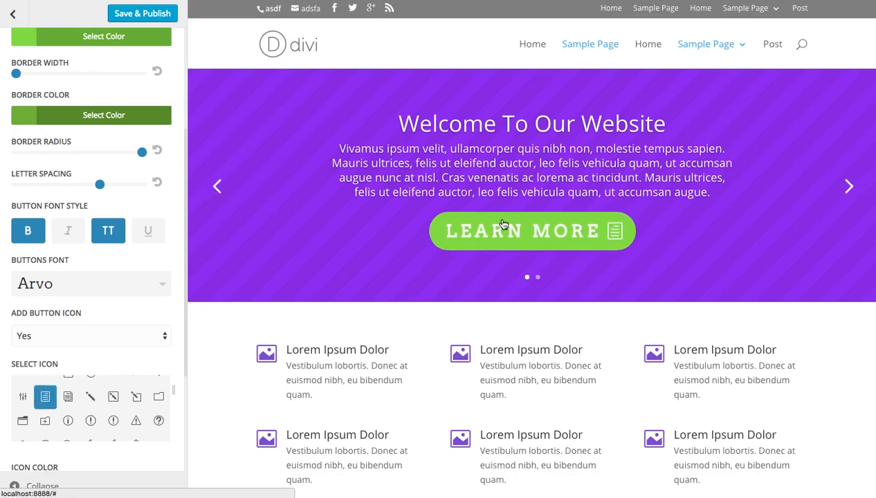
Change the button icon to the lightbulb and preview it on the Learn More button.
scroll(102, 412, down, 2)
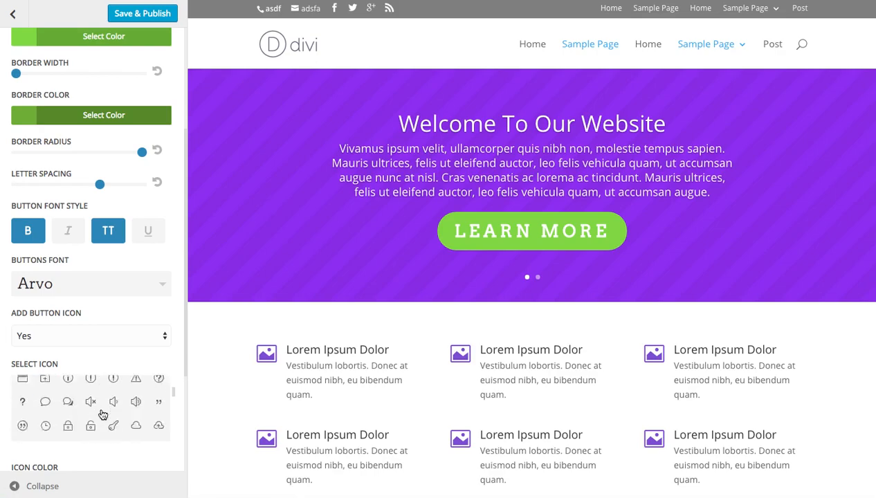
scroll(103, 413, down, 1)
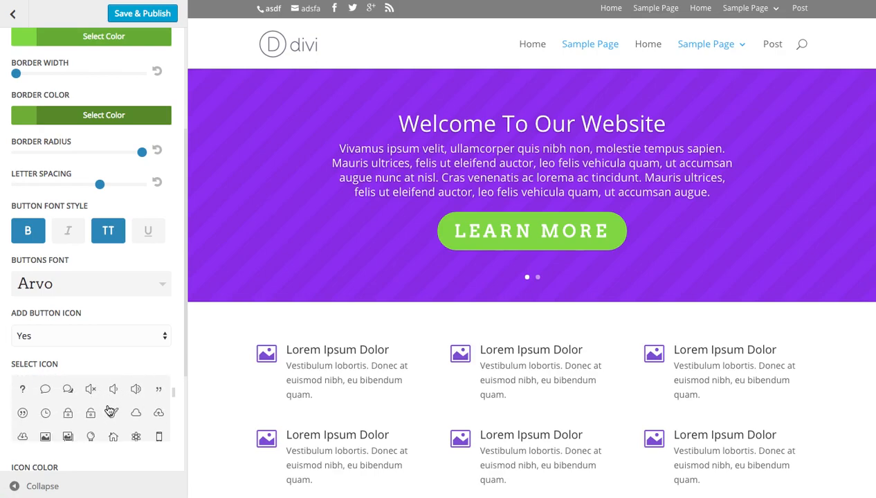
scroll(104, 419, down, 1)
click(92, 425)
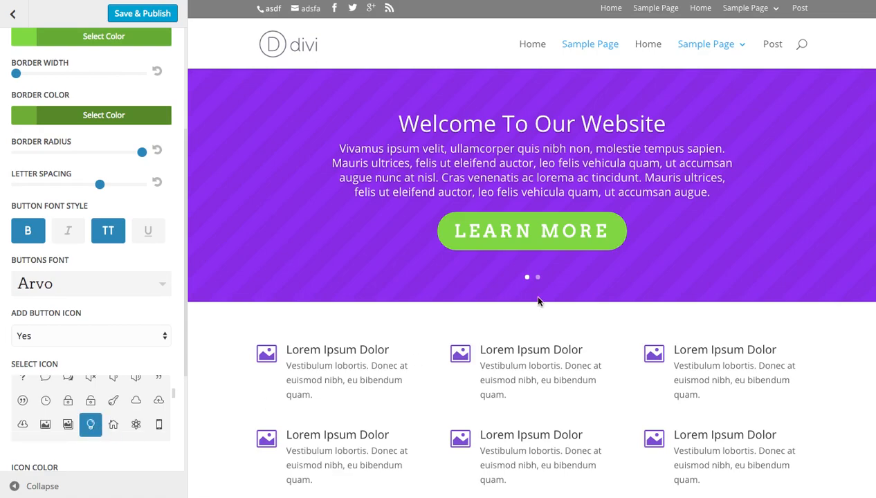
mouse_move(540, 231)
Set the button icon color to dark green #4f7522 and its placement to Left.
scroll(125, 320, down, 5)
scroll(114, 365, down, 1)
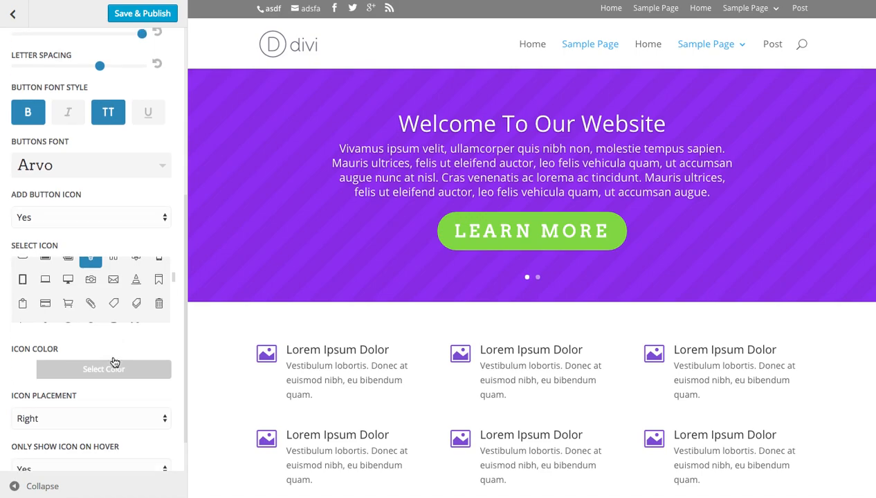
click(100, 369)
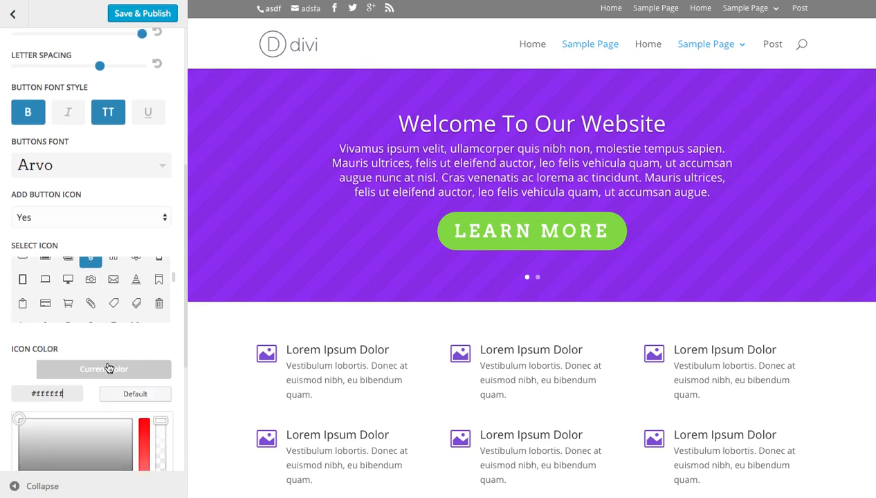
scroll(108, 368, down, 7)
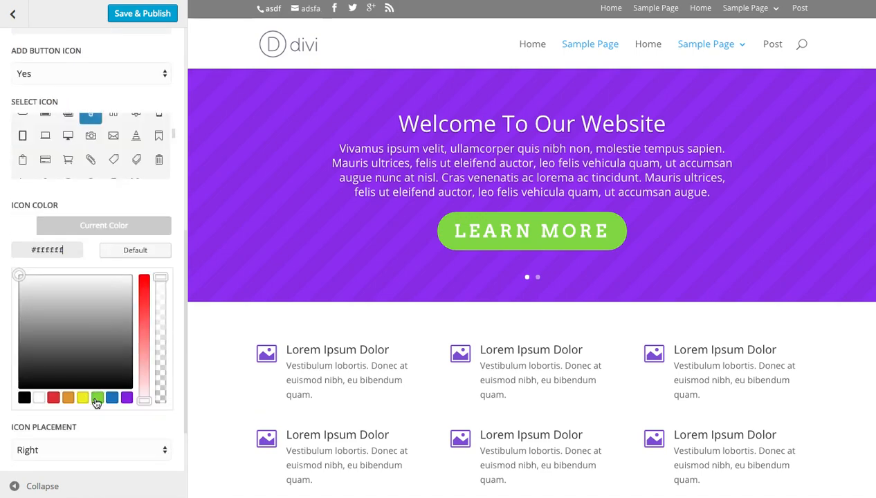
click(97, 399)
drag(49, 294, 46, 337)
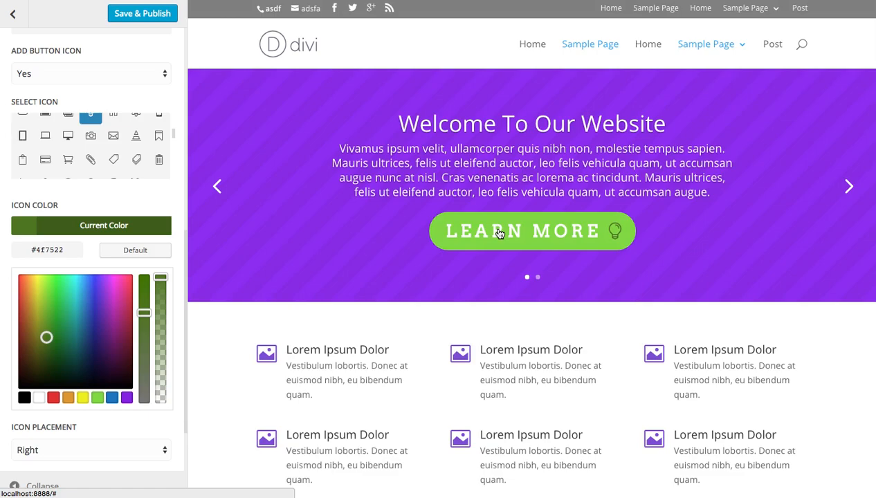
click(166, 251)
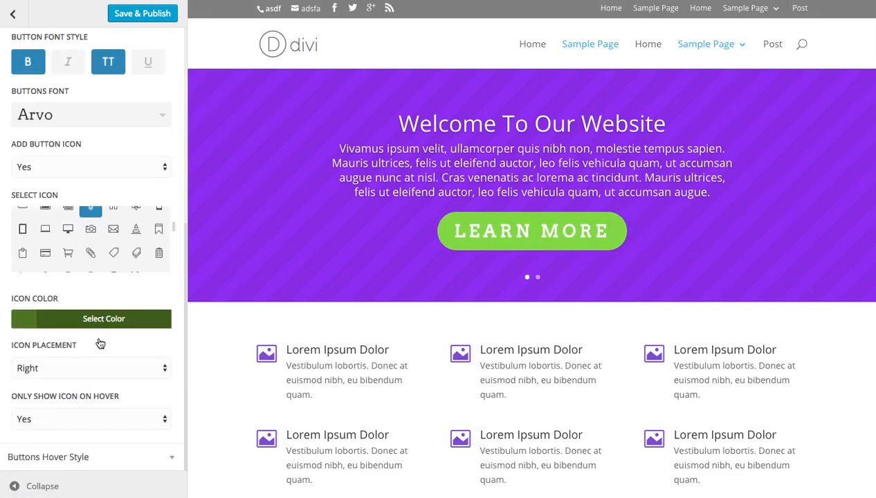
click(95, 370)
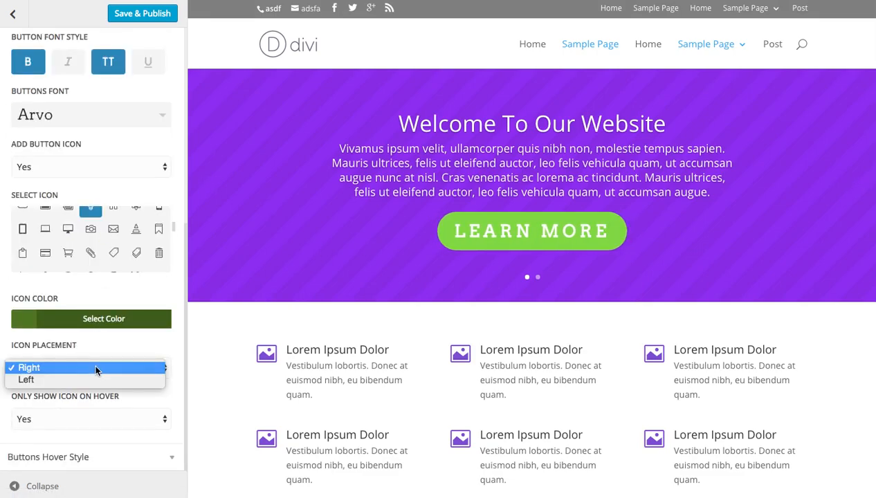
click(89, 379)
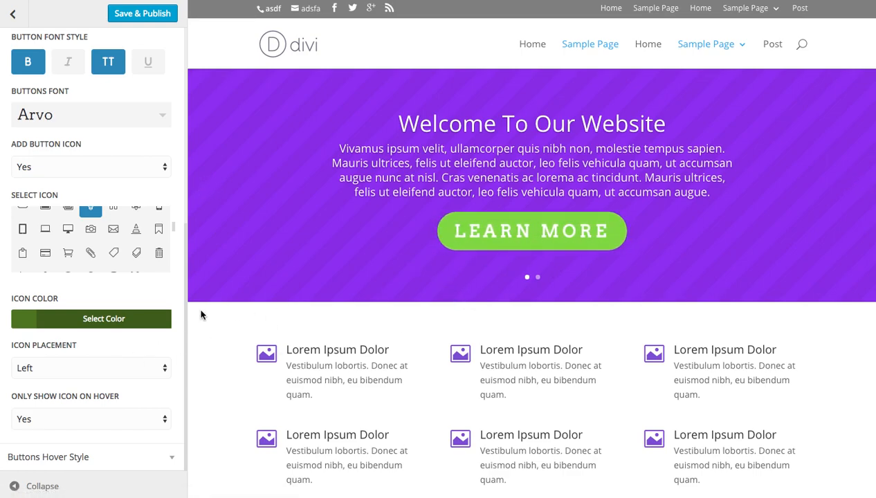
Change the button icon to the single right-pointing chevron.
scroll(118, 274, up, 10)
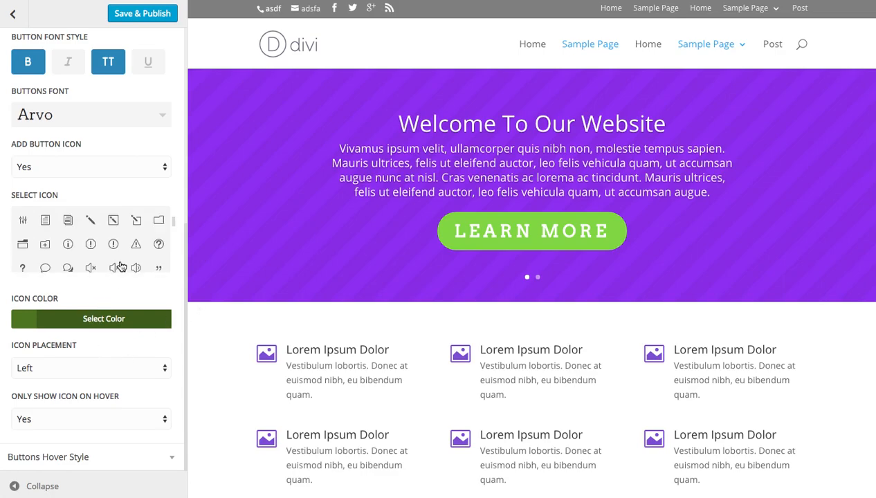
scroll(124, 265, down, 6)
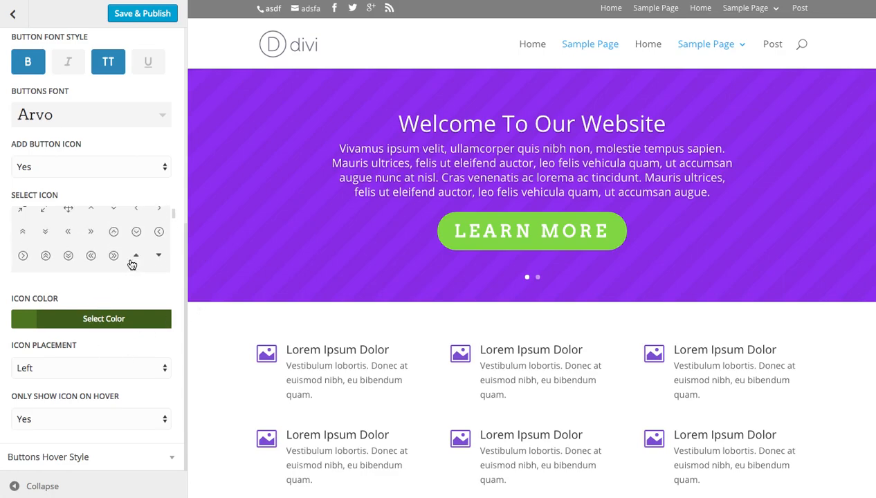
scroll(124, 246, up, 1)
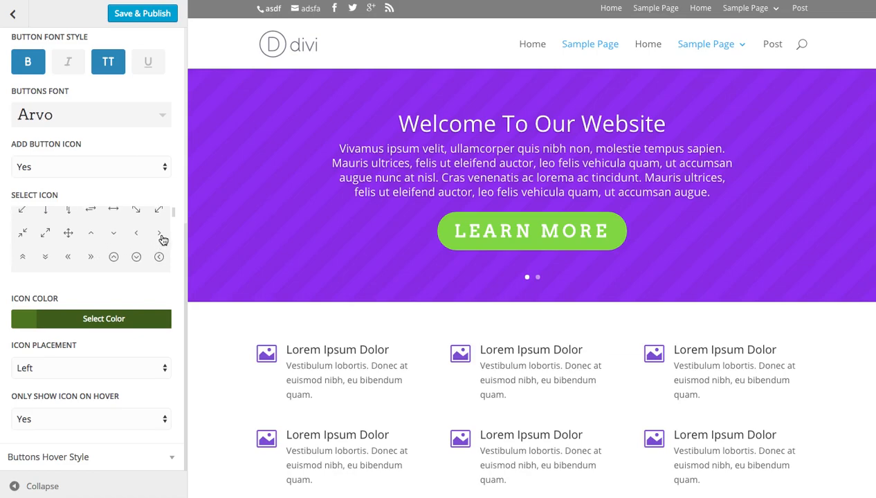
click(158, 233)
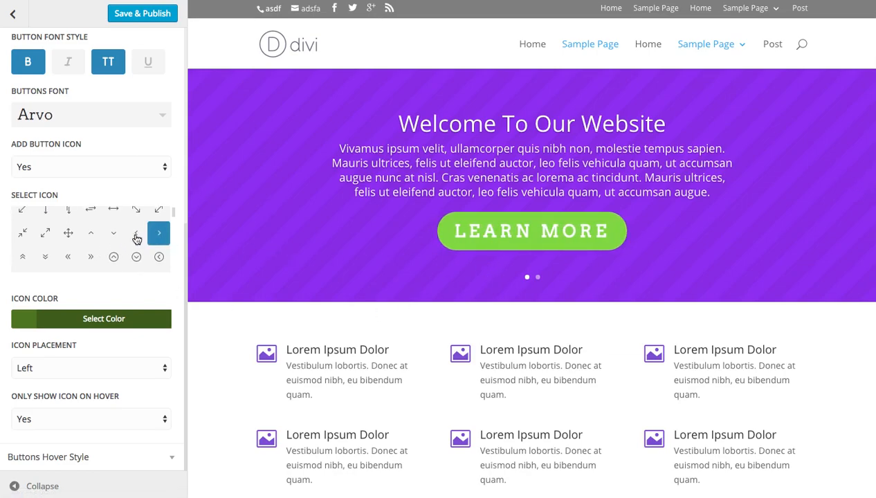
Change the button icon to the double speech bubbles.
scroll(126, 244, down, 8)
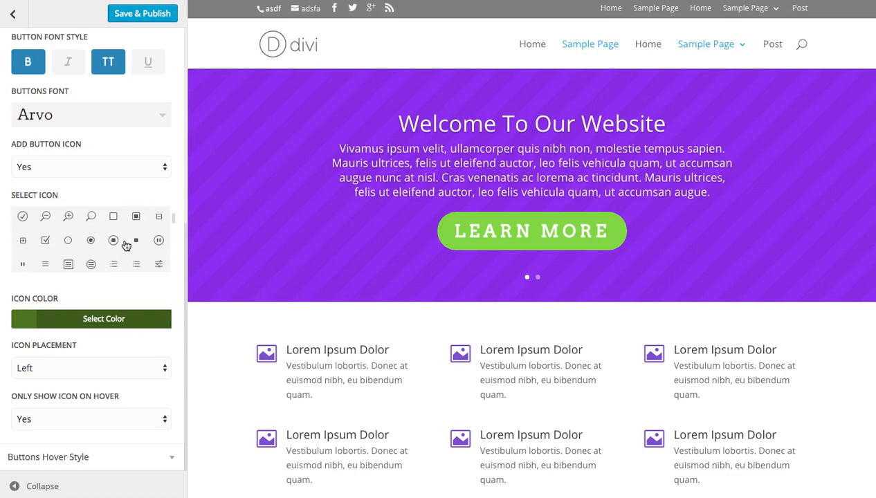
scroll(81, 247, down, 4)
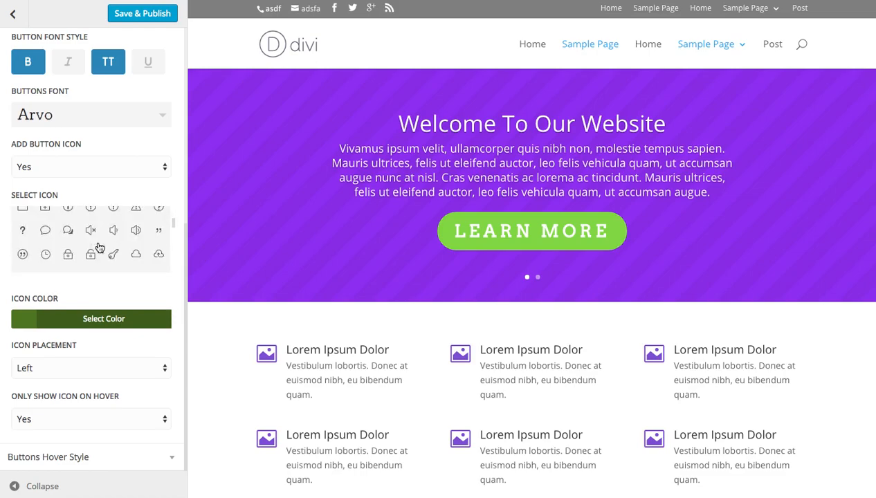
click(67, 223)
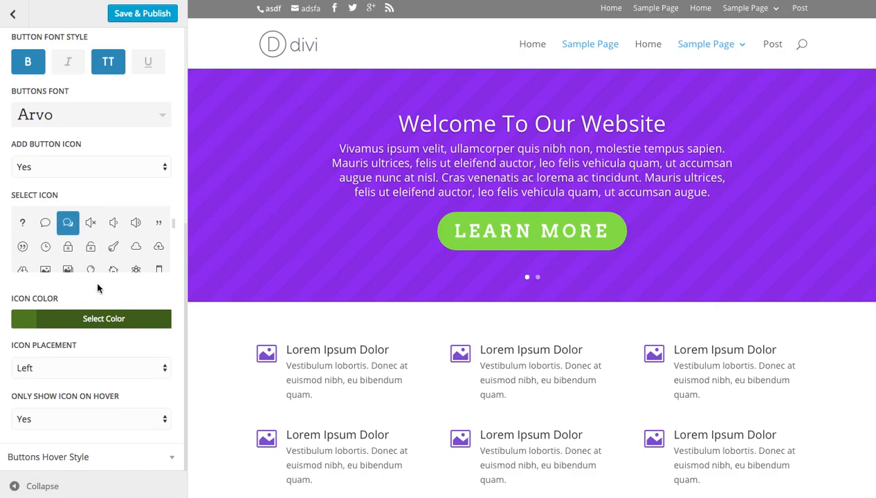
Set Only Show Icon on Hover to No to preview the permanent icon, and return it to Yes.
click(58, 420)
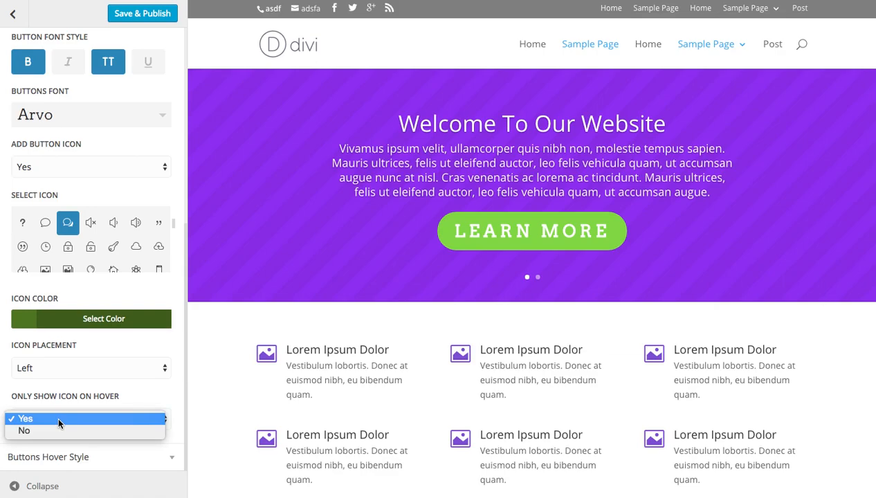
click(54, 430)
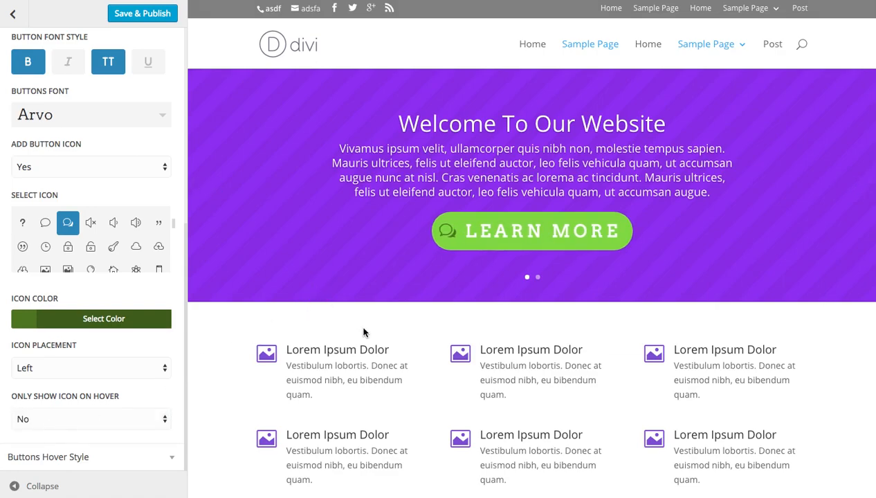
click(122, 418)
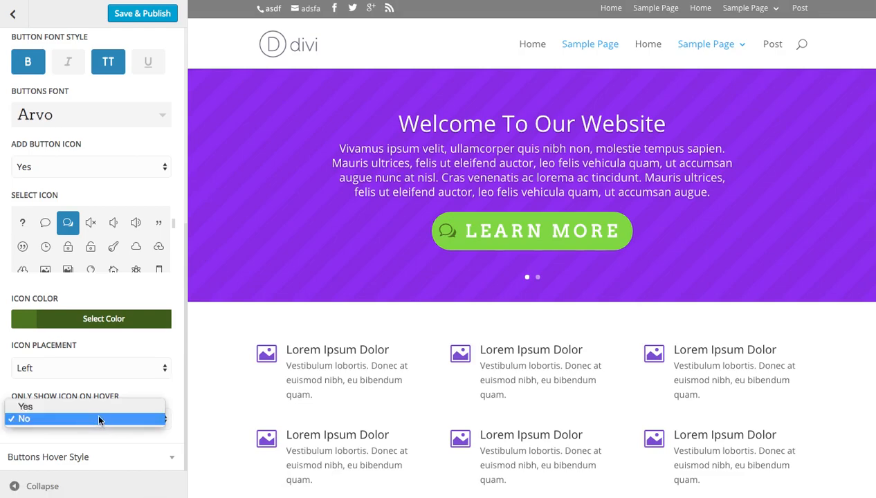
click(94, 405)
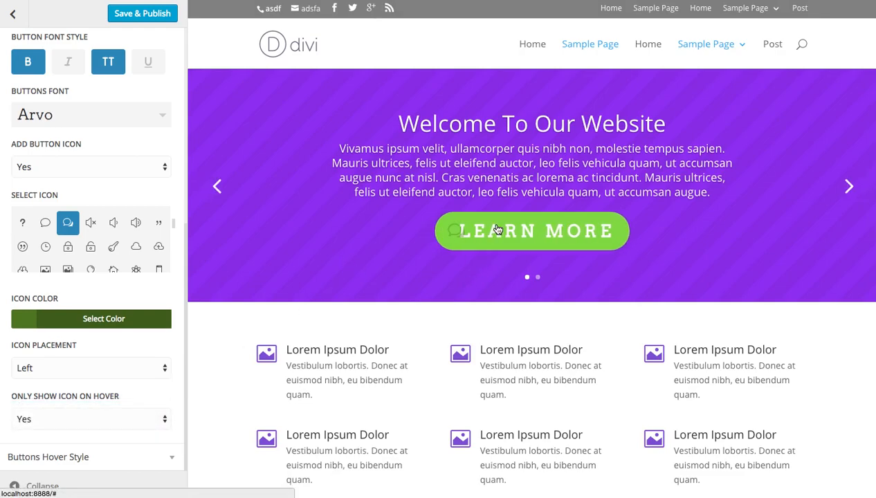
Collapse the Buttons Style settings and open the Buttons Hover Style settings.
scroll(122, 415, up, 5)
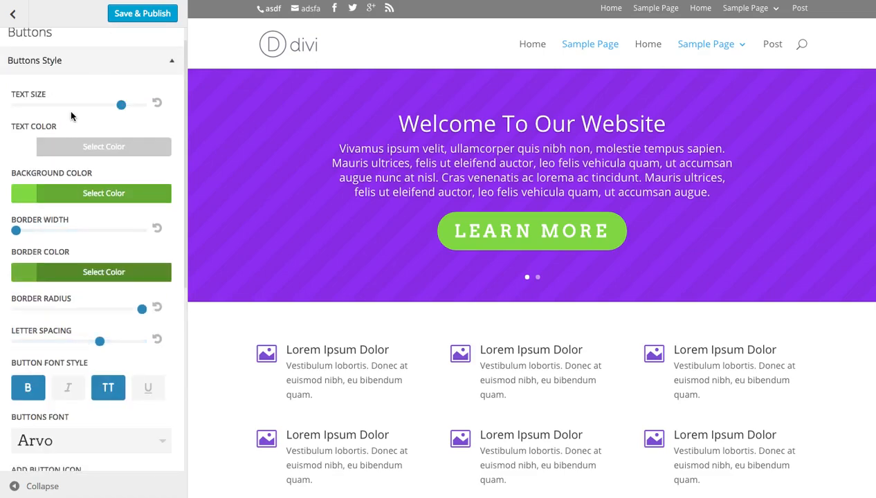
click(70, 69)
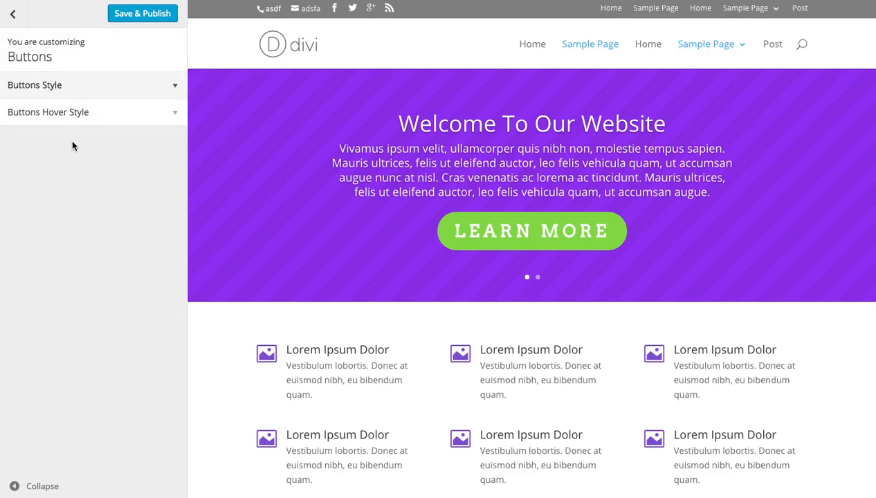
click(81, 115)
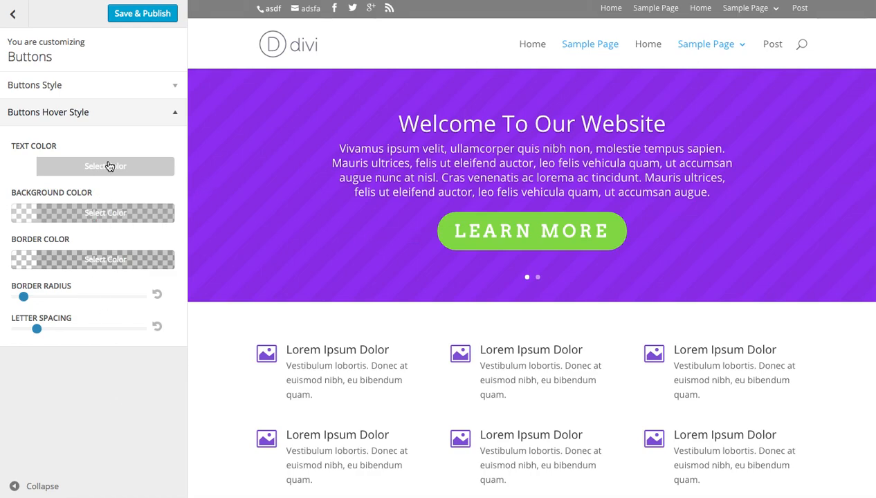
Set the button's hover background color to fully opaque yellow #eeee22.
click(89, 214)
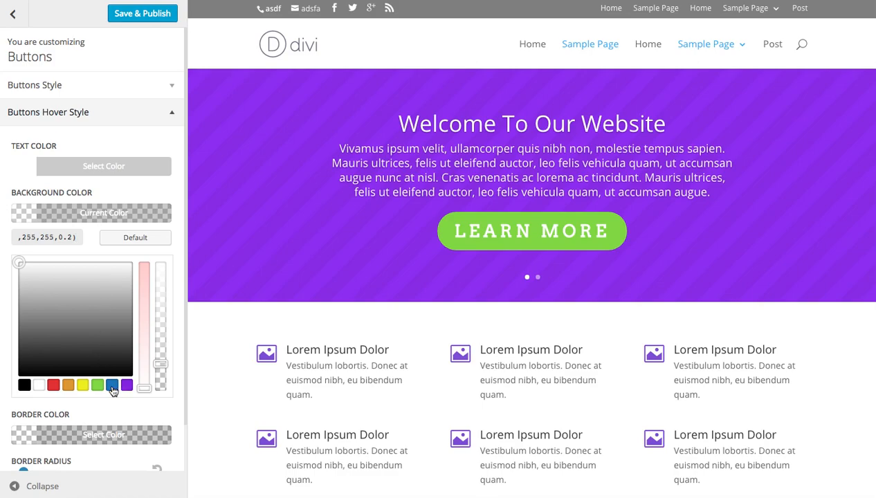
click(83, 384)
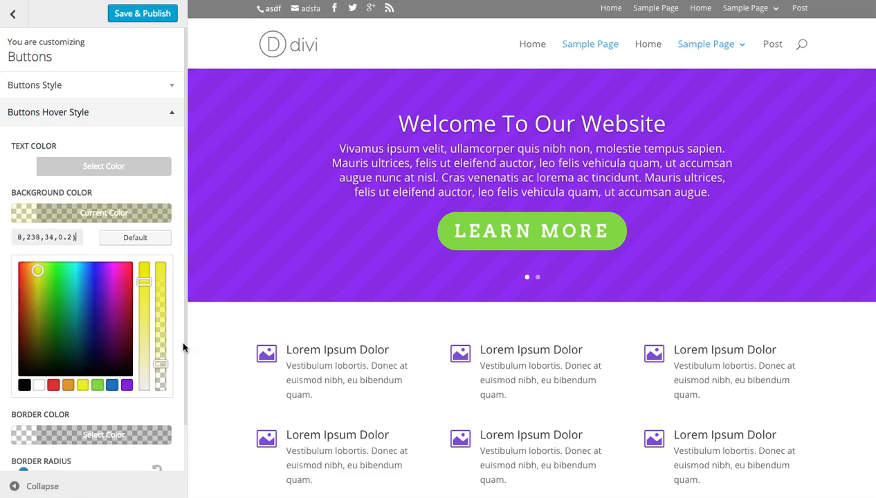
click(161, 366)
drag(161, 366, 152, 234)
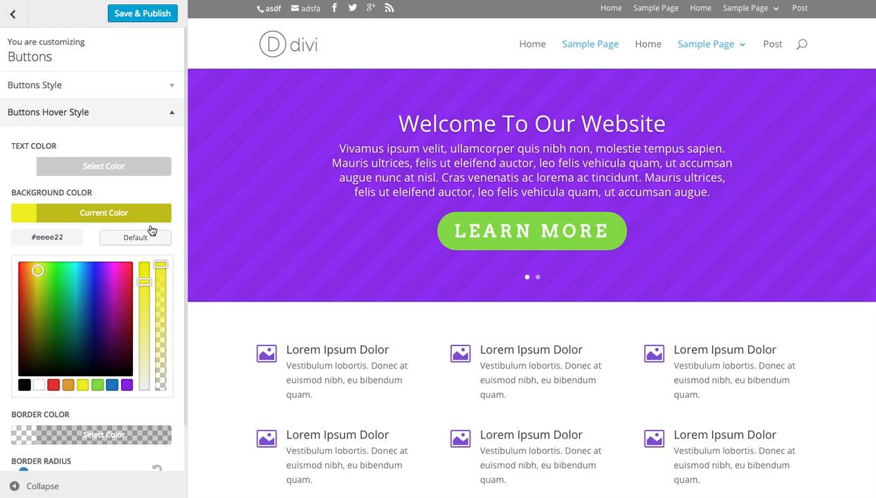
click(224, 219)
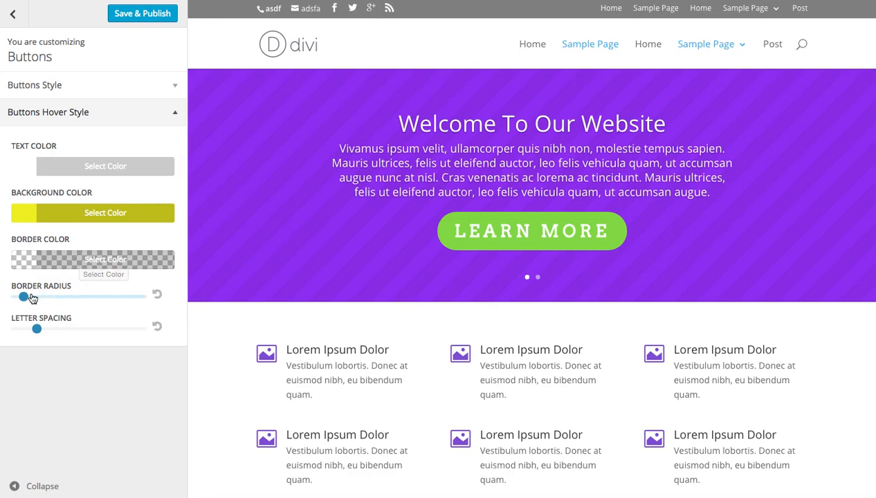
Reduce the hover border radius to its minimum and raise the hover letter spacing to its maximum.
drag(23, 297, 16, 297)
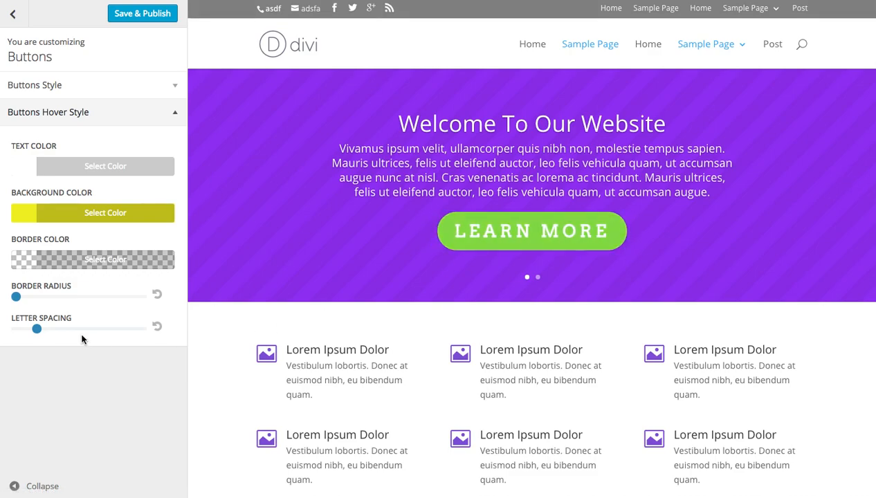
drag(38, 331, 142, 328)
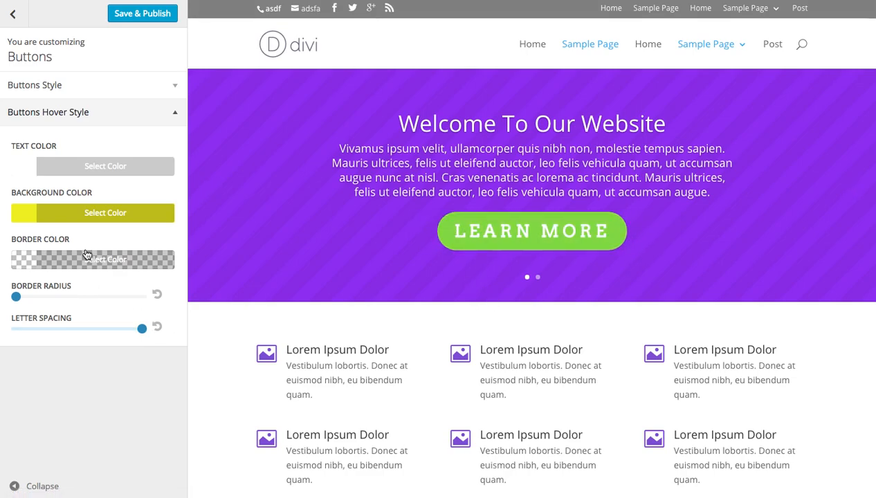
Set the hover background color to black at about one-third opacity and reopen the Buttons Style settings.
click(90, 215)
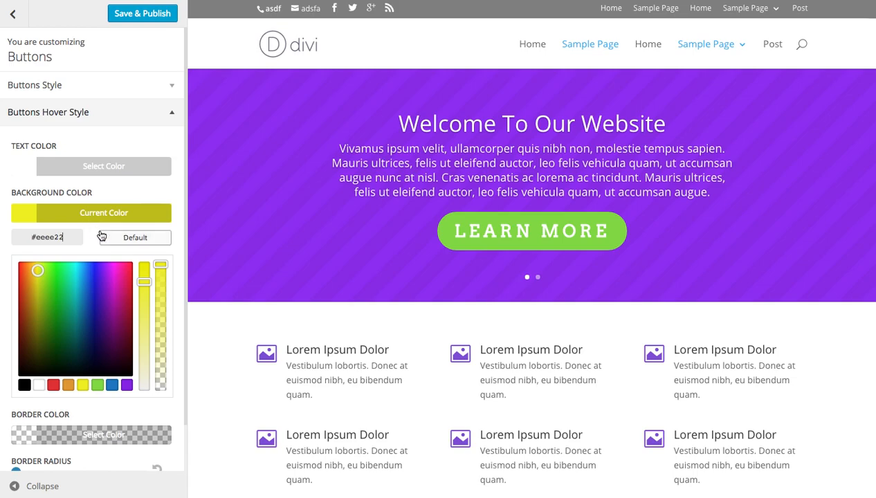
drag(159, 263, 160, 345)
click(23, 386)
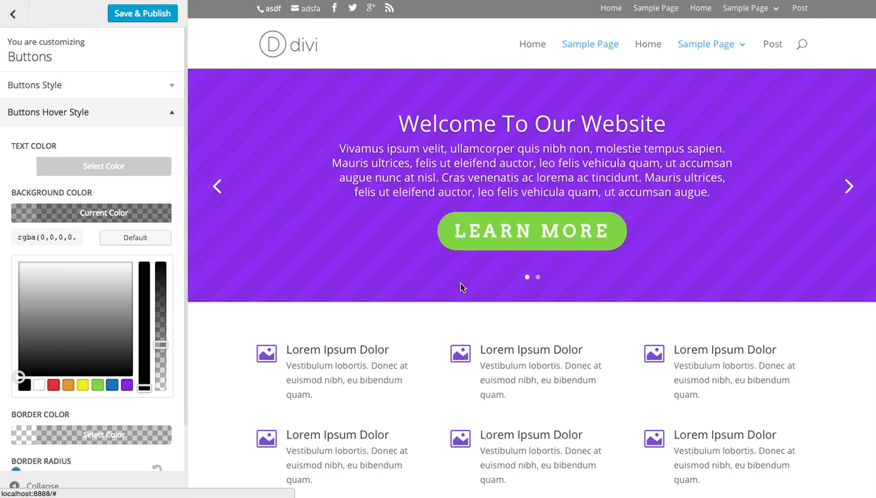
click(58, 216)
click(61, 86)
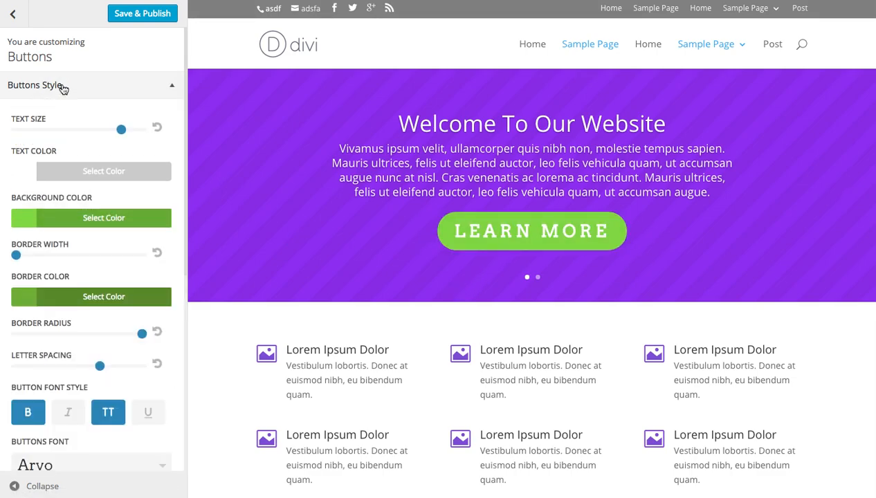